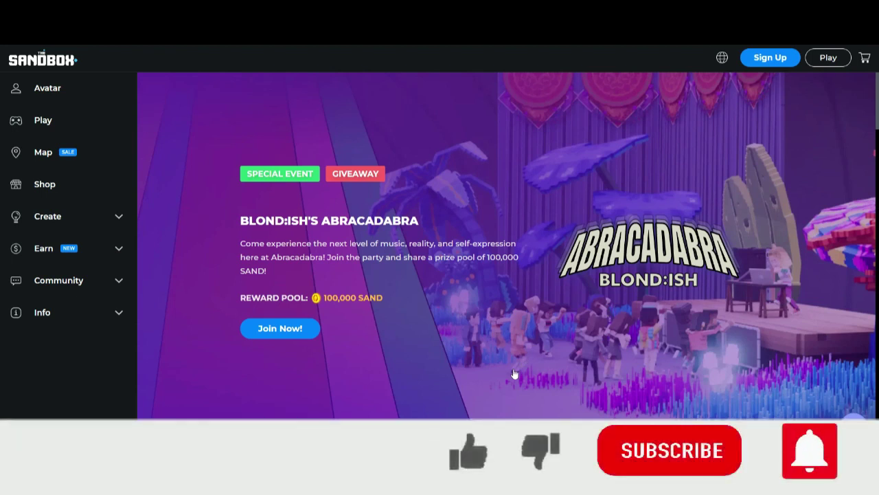
# Start a new Sandbox account with a crypto wallet, choosing Metamask.
pyautogui.click(773, 61)
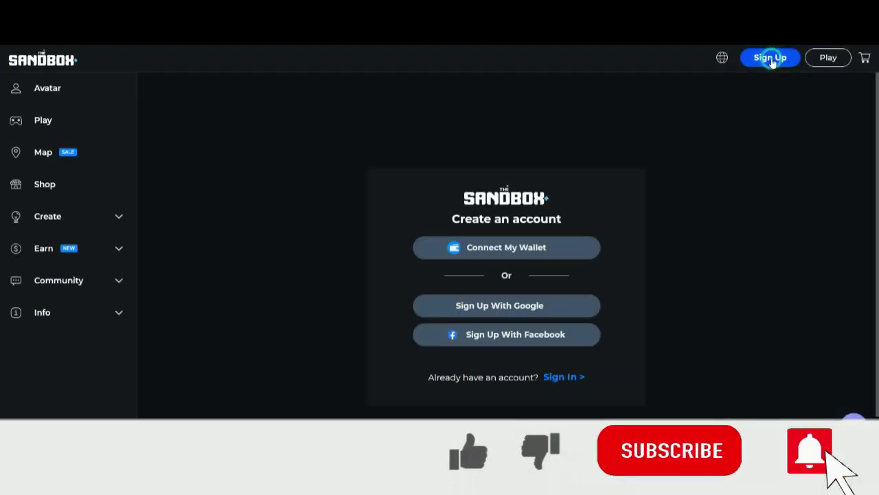
pyautogui.click(502, 249)
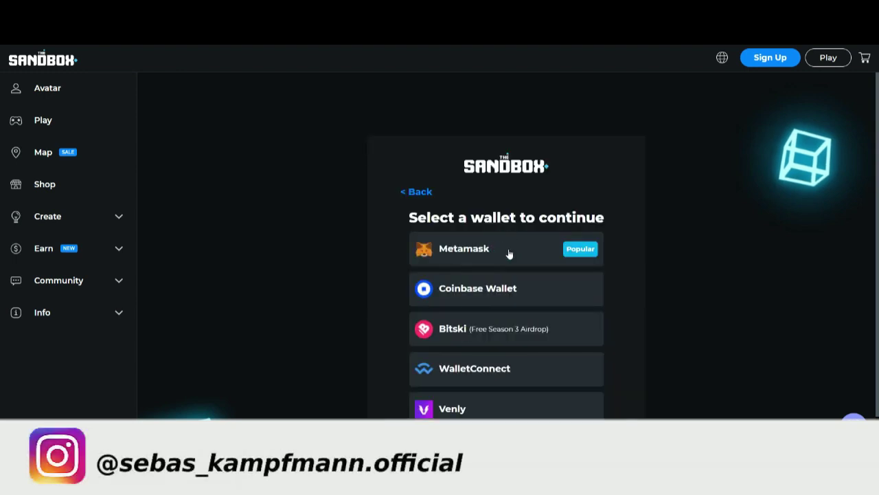
pyautogui.click(509, 254)
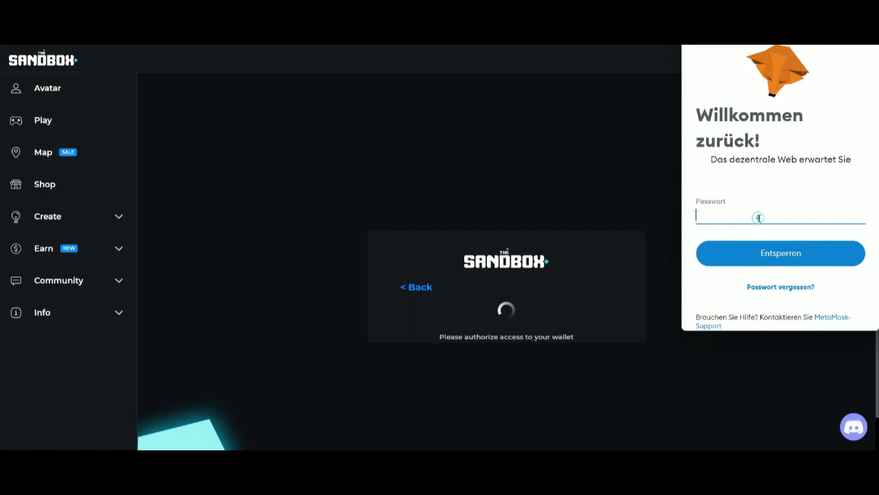
# Unlock MetaMask with the wallet password and connect Account 1 to The Sandbox.
pyautogui.write('••')
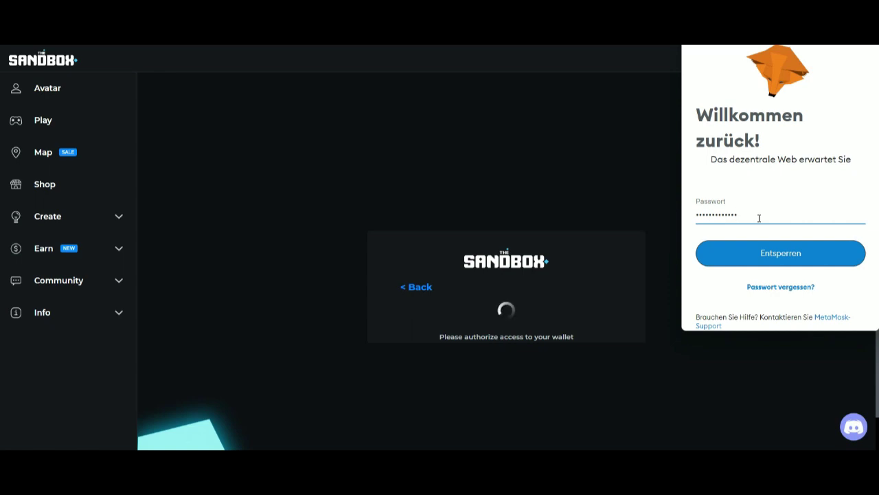
pyautogui.click(760, 255)
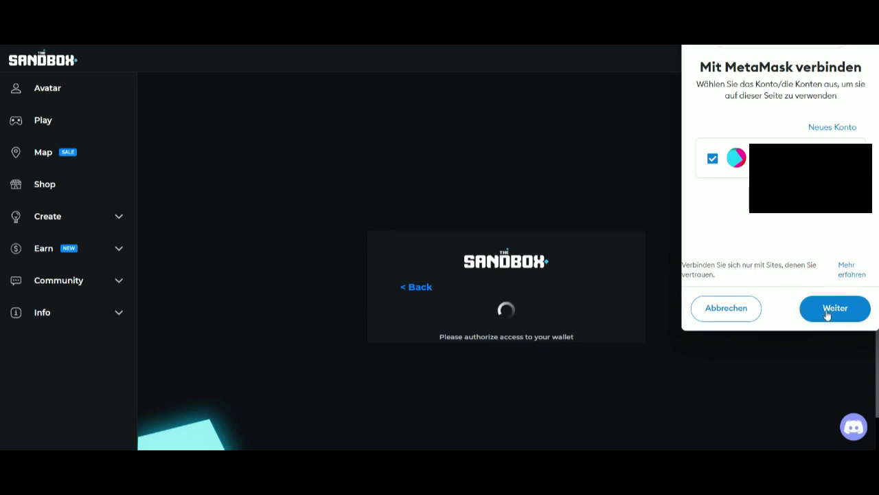
pyautogui.click(827, 315)
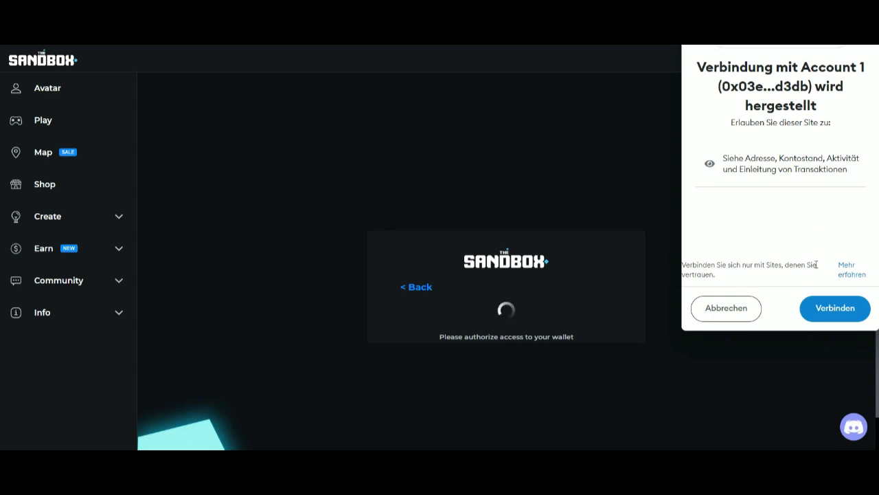
pyautogui.click(829, 309)
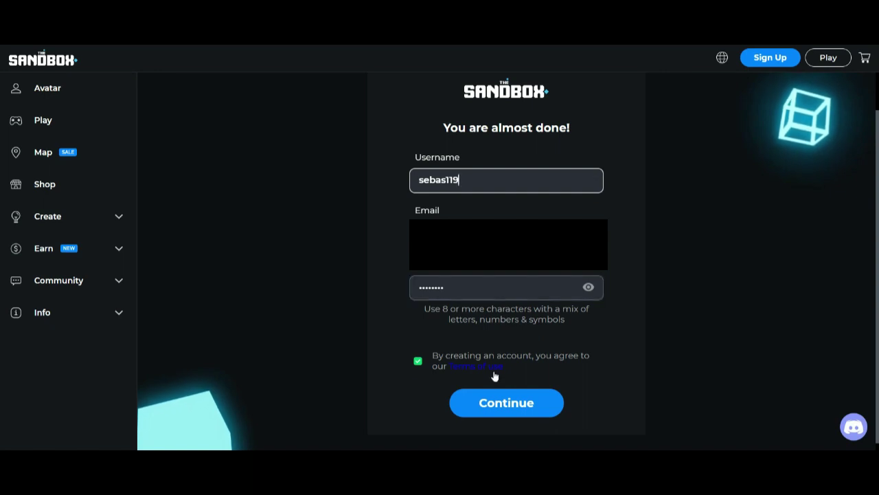
# Submit the sign-up details, sign the MetaMask verification message, and save the login password in the browser.
pyautogui.click(500, 404)
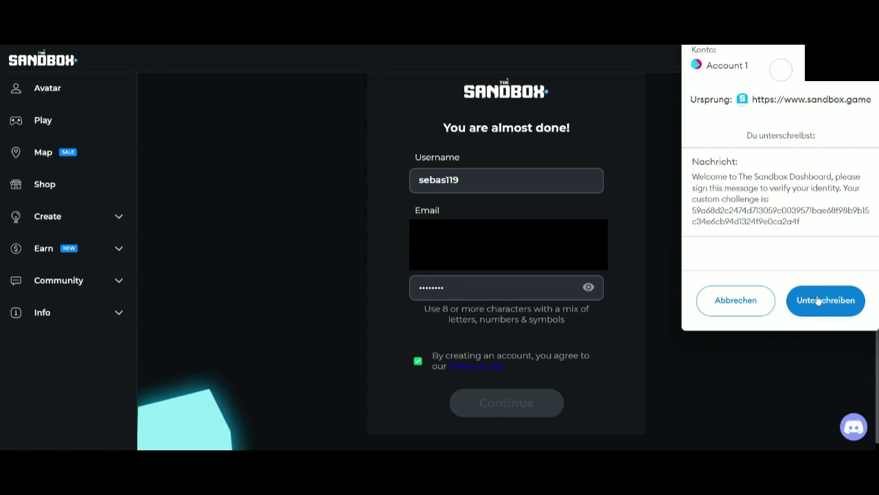
pyautogui.click(817, 300)
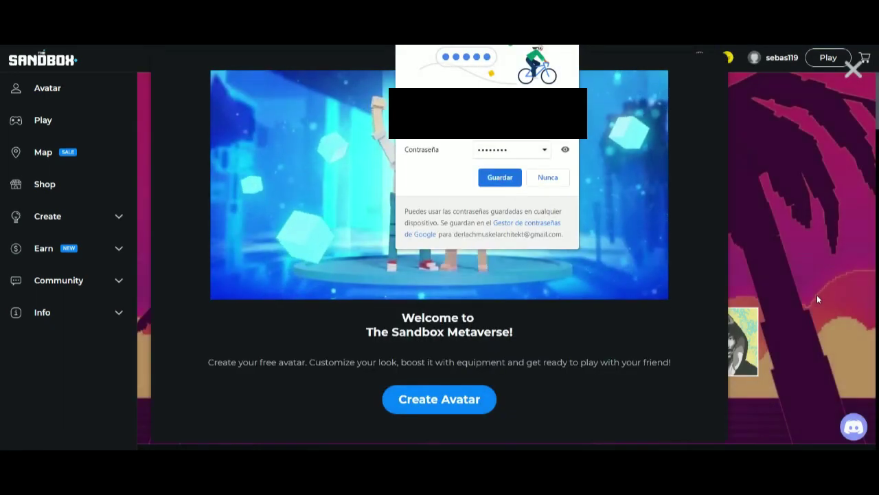
pyautogui.click(501, 180)
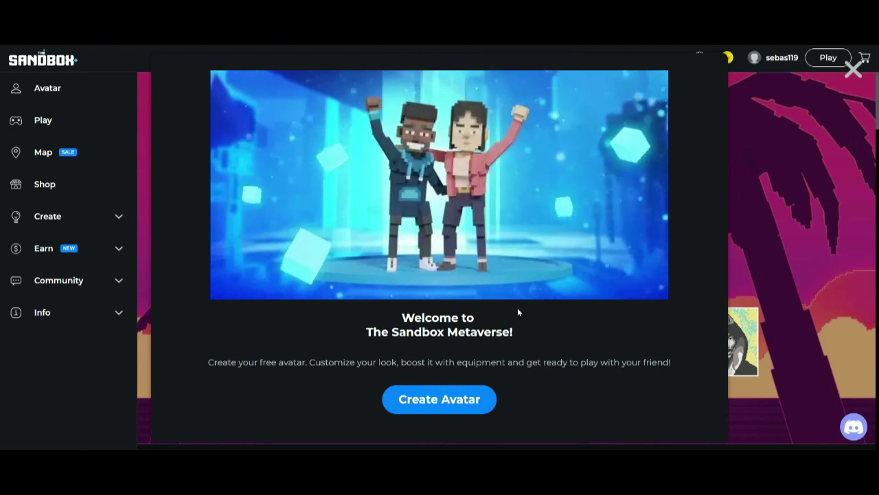
# Open Create Avatar from the welcome screen and browse the preset avatar list.
pyautogui.click(454, 400)
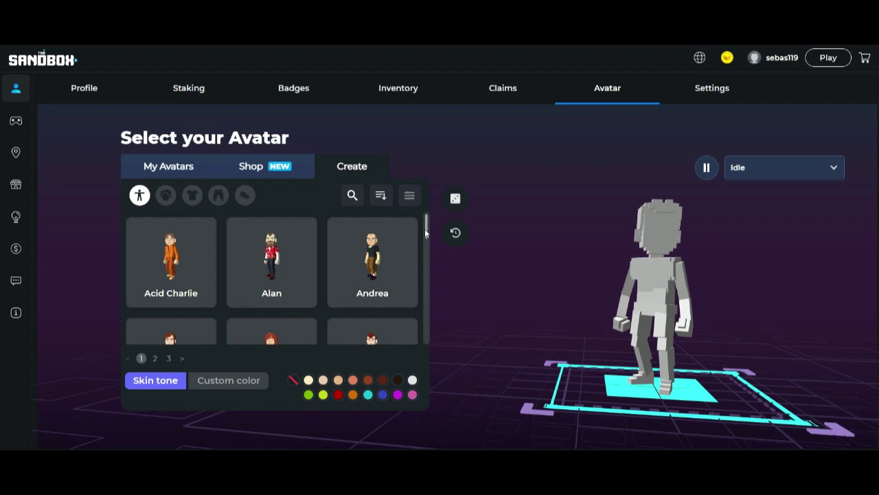
pyautogui.scroll(-2, 425, 231)
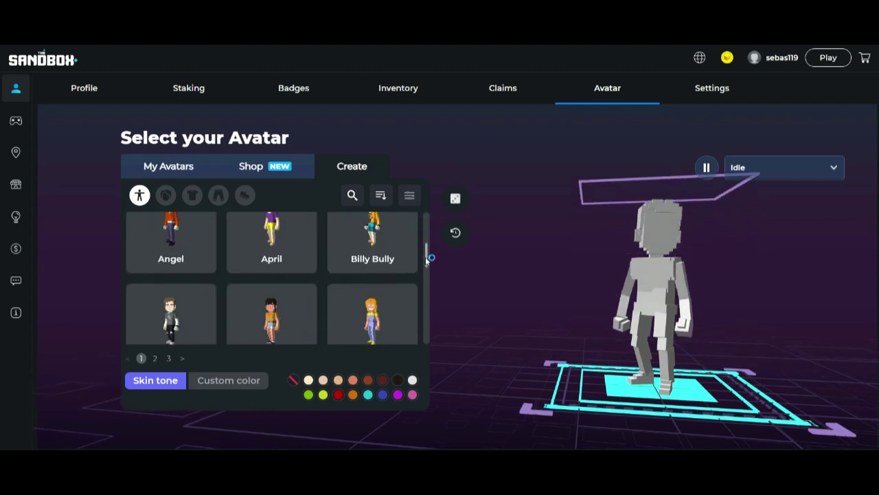
pyautogui.scroll(1, 427, 242)
pyautogui.scroll(2, 428, 242)
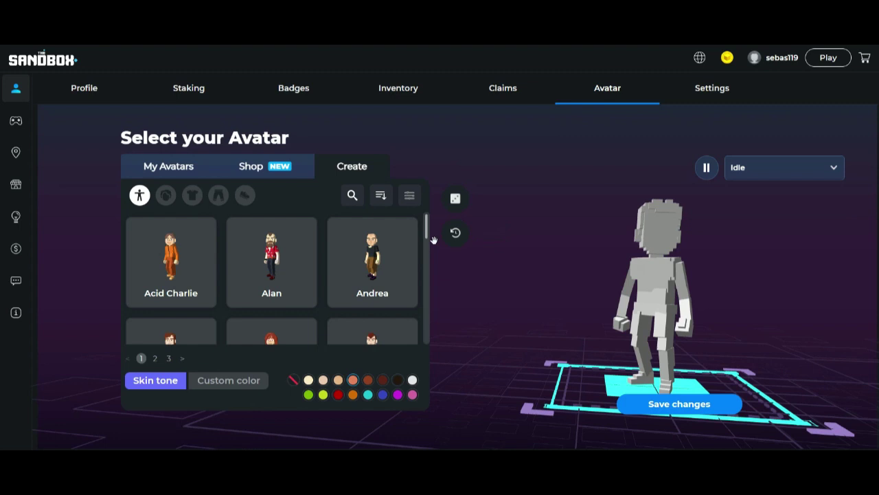
pyautogui.moveTo(426, 234)
pyautogui.mouseDown()
pyautogui.moveTo(426, 258)
pyautogui.moveTo(428, 203)
pyautogui.mouseUp()
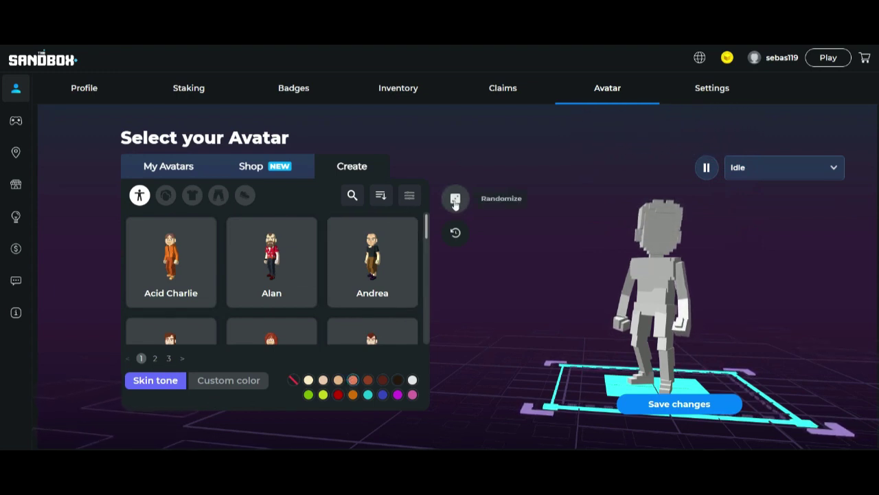
# Try the Adam Armstrong and Alfred Coolman heads, then give the avatar the Casual Tom head.
pyautogui.click(165, 195)
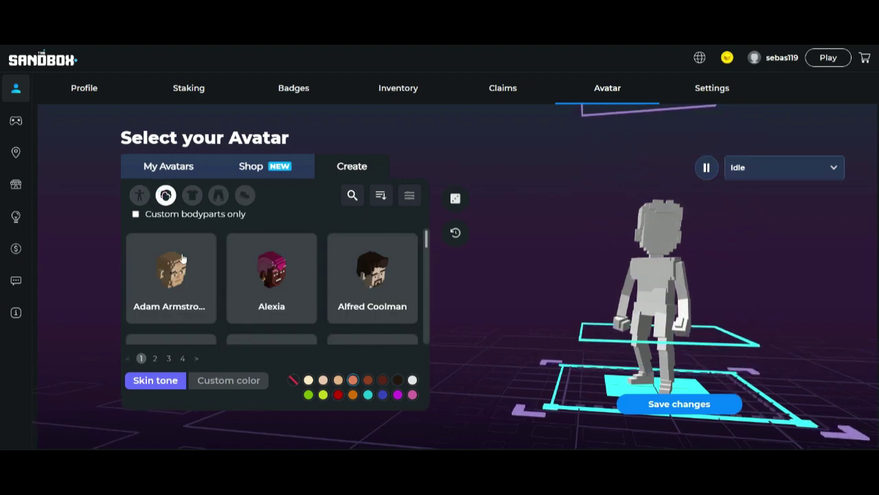
pyautogui.click(186, 281)
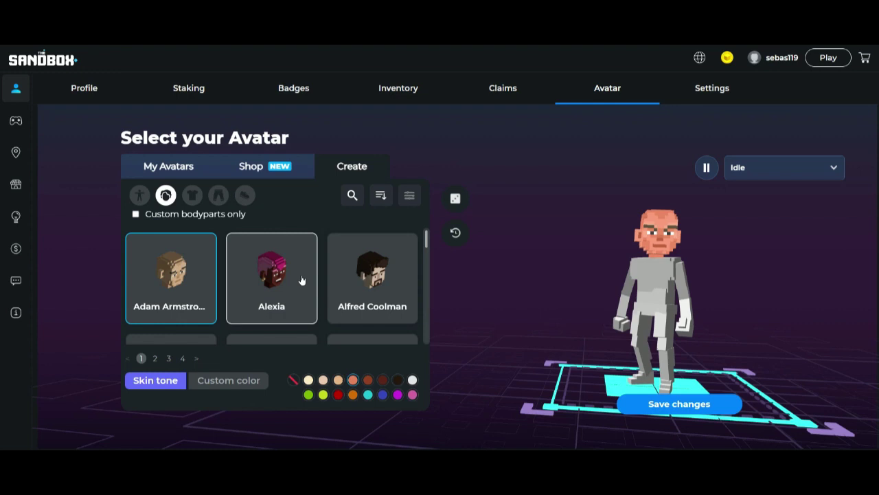
pyautogui.click(357, 281)
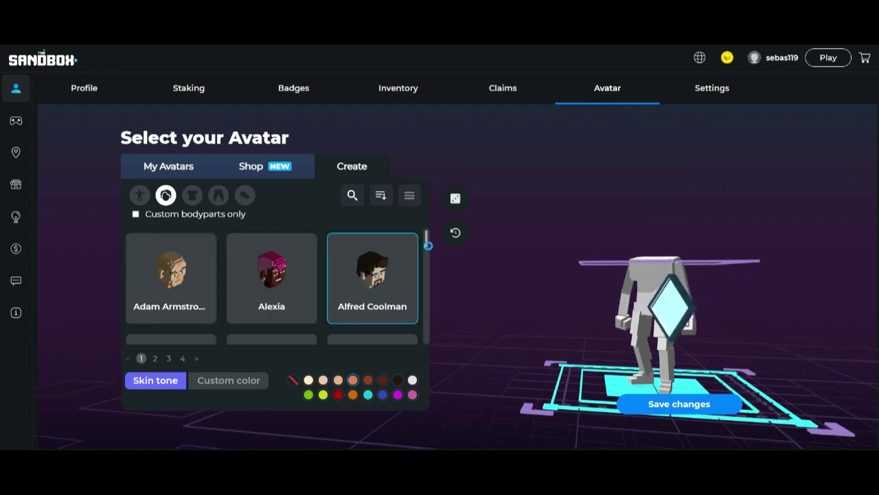
pyautogui.moveTo(427, 241); pyautogui.dragTo(429, 319)
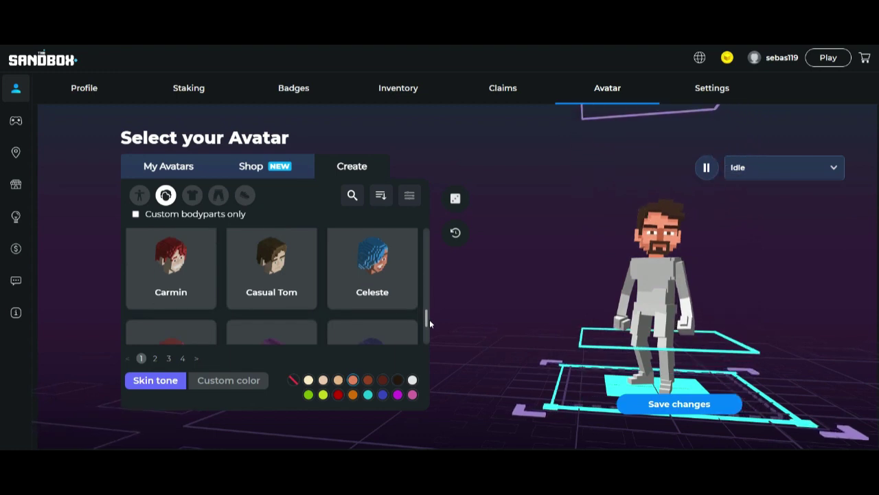
pyautogui.click(294, 289)
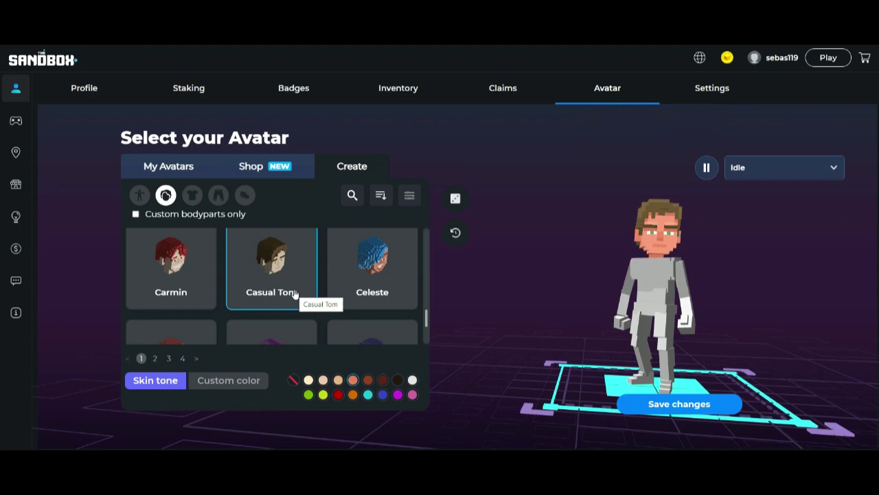
pyautogui.click(139, 195)
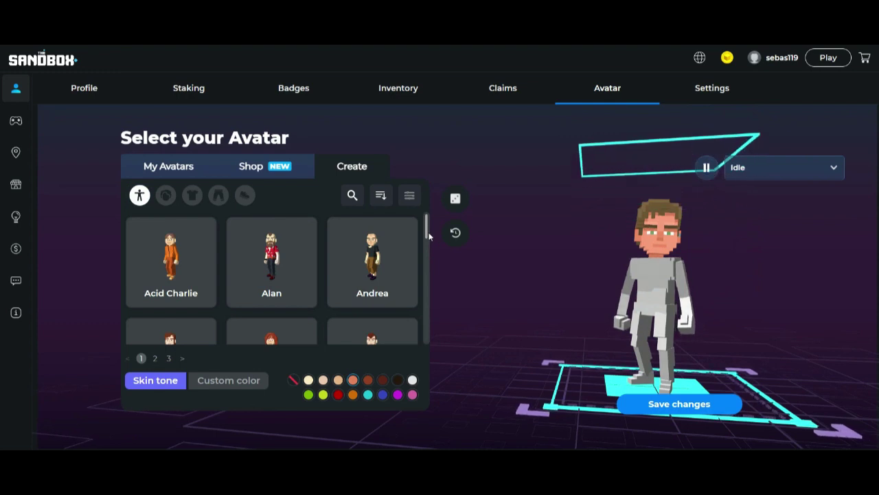
# Dress the avatar in the Casual Niki outfit of grey T-shirt and ripped black jeans.
pyautogui.moveTo(427, 232); pyautogui.dragTo(429, 278)
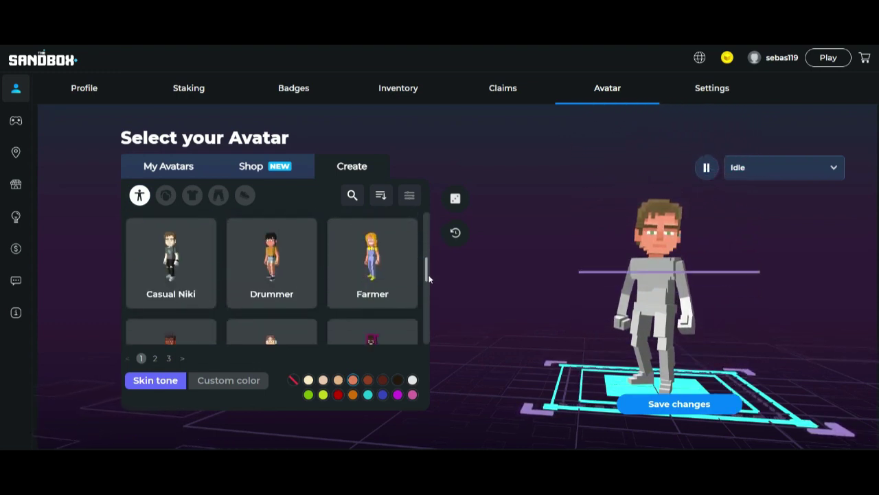
pyautogui.click(182, 262)
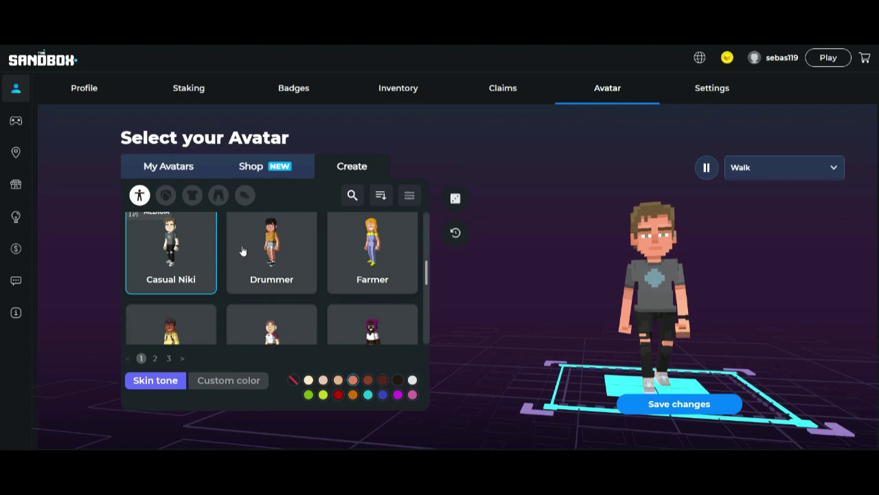
pyautogui.click(193, 196)
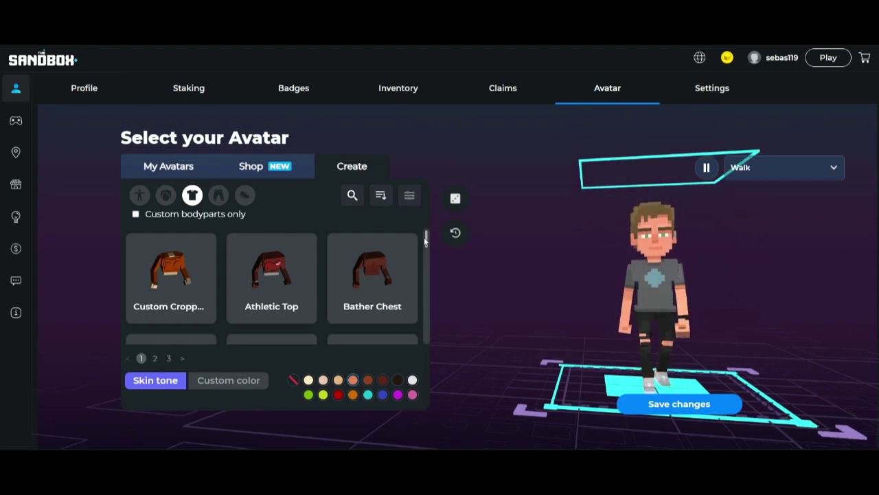
# Put the Casual T-Shirt and Custom Runners sneakers on the avatar.
pyautogui.moveTo(425, 238); pyautogui.dragTo(427, 257)
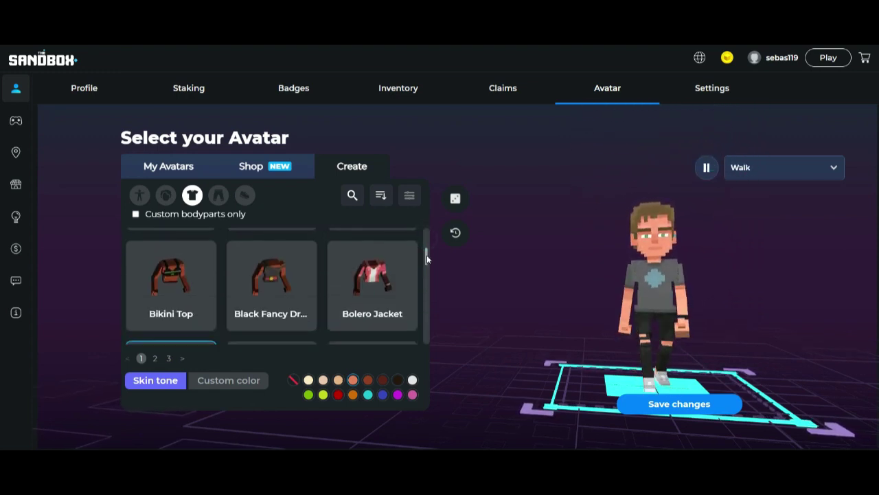
pyautogui.moveTo(426, 254); pyautogui.dragTo(427, 275)
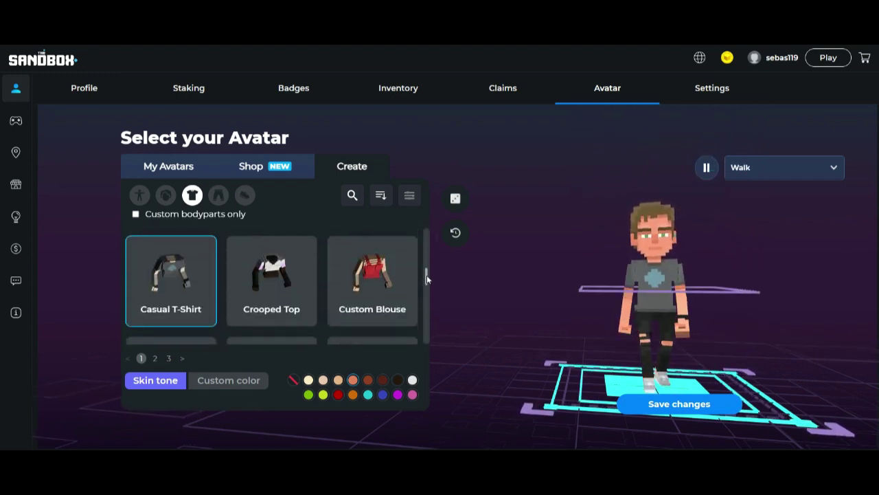
pyautogui.click(179, 281)
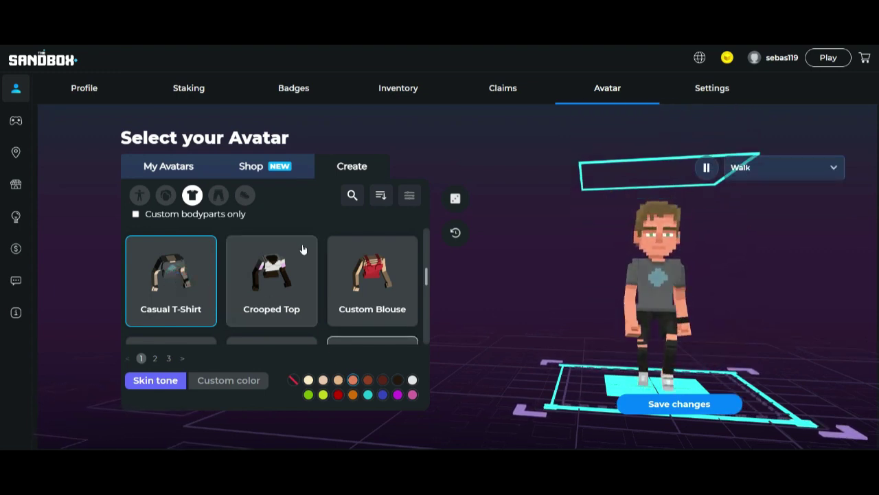
pyautogui.click(217, 197)
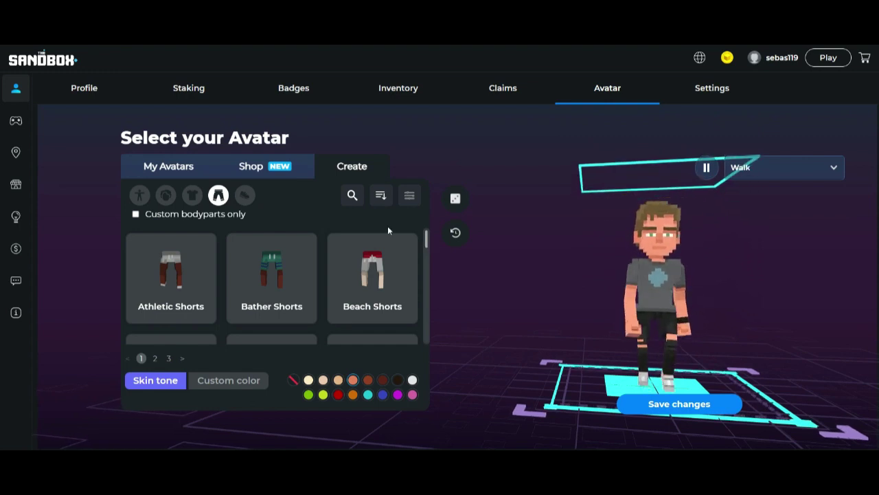
pyautogui.click(242, 195)
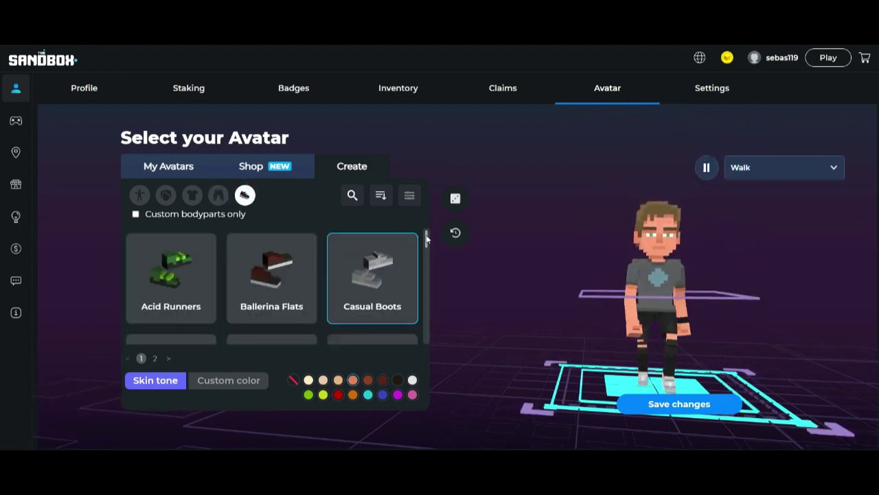
pyautogui.moveTo(425, 237); pyautogui.dragTo(426, 278)
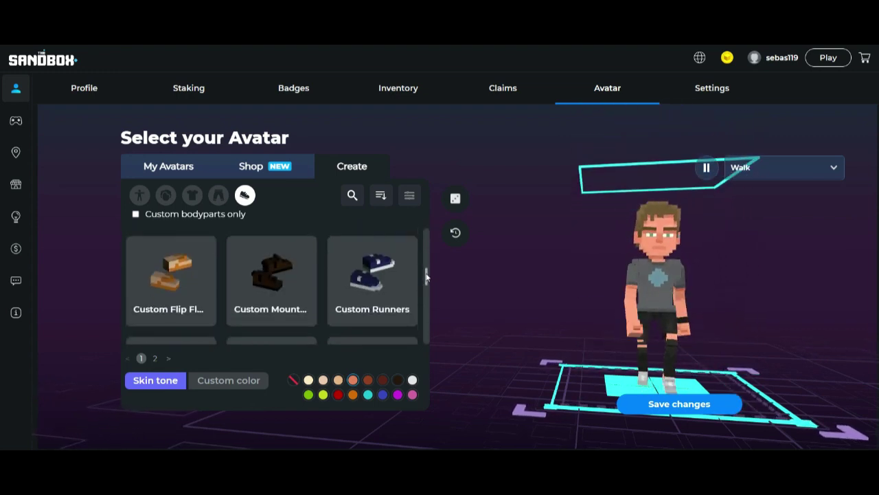
pyautogui.click(375, 273)
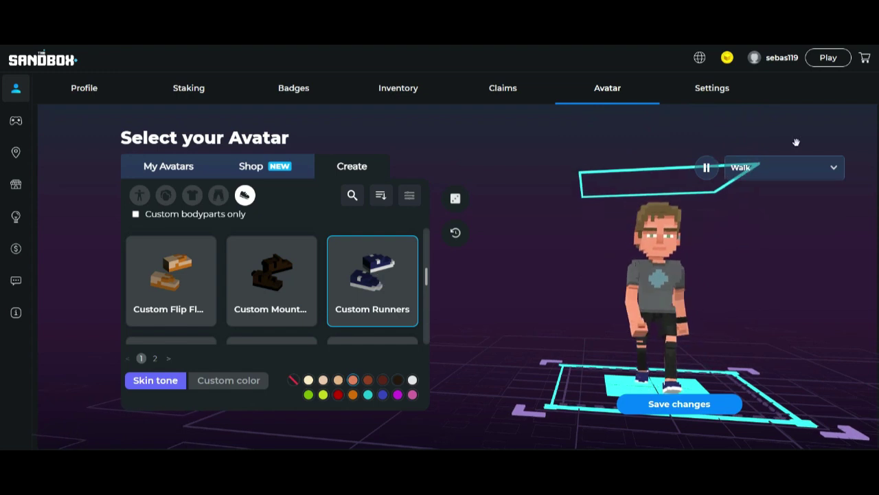
# Preview the Idle, Dance Breakin and Happy animations, then save the avatar changes.
pyautogui.click(811, 172)
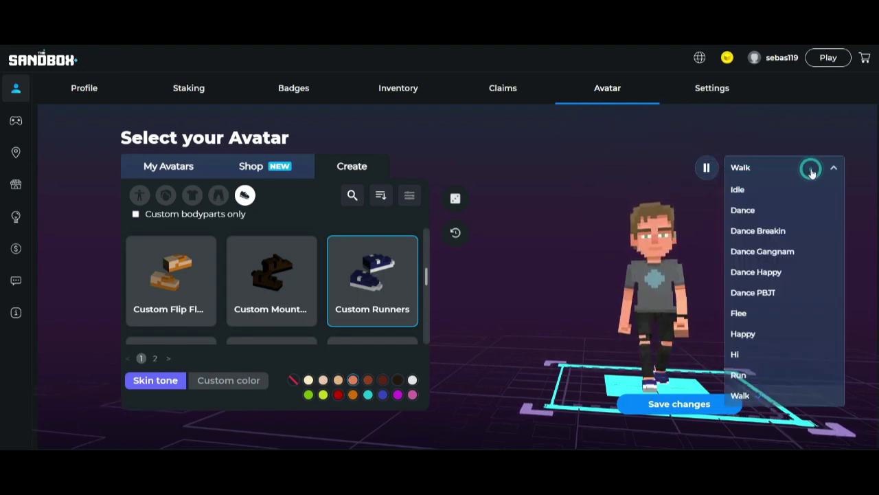
pyautogui.click(747, 189)
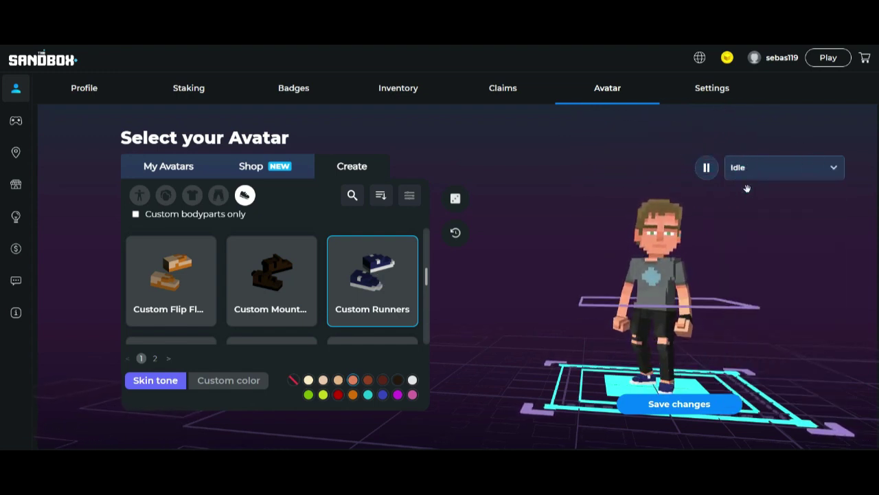
pyautogui.click(821, 171)
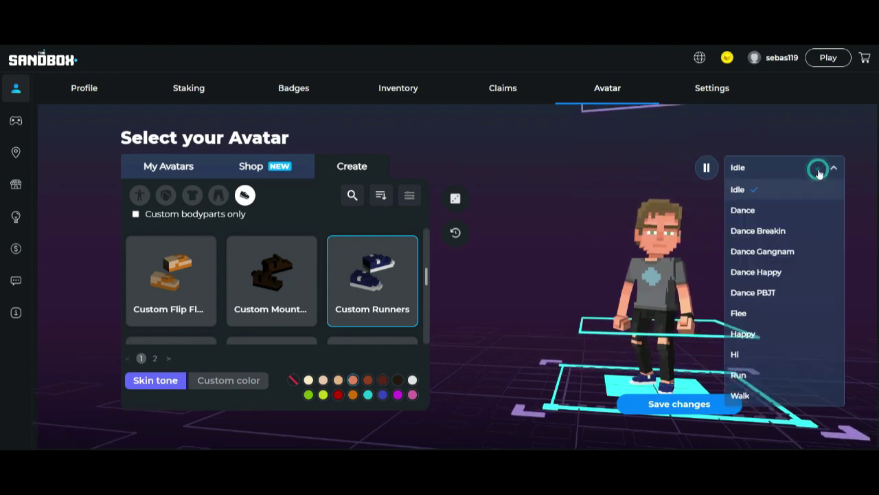
pyautogui.click(761, 231)
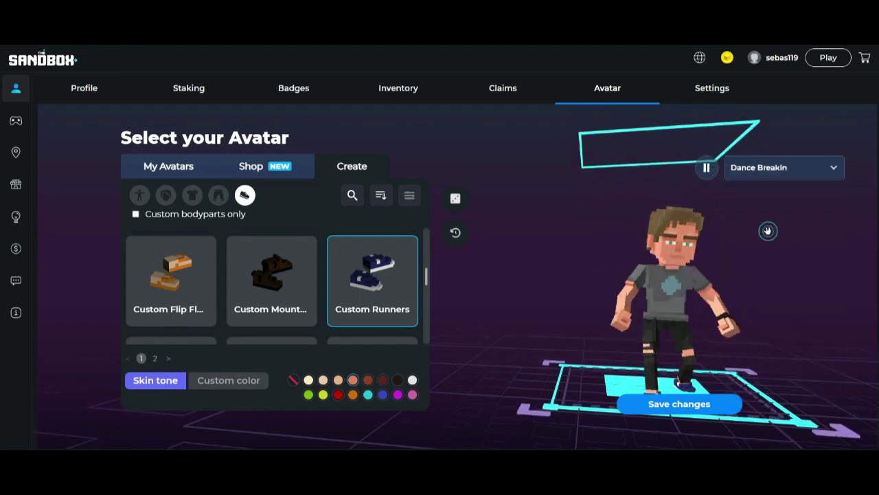
pyautogui.click(806, 173)
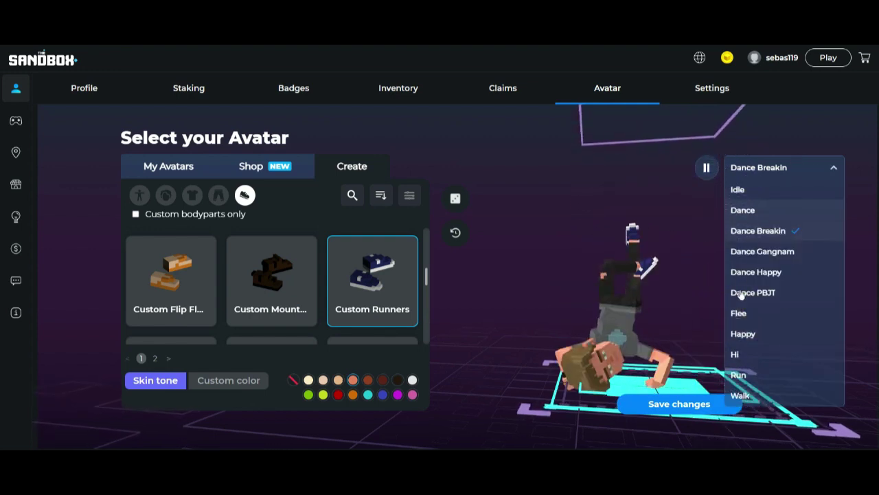
pyautogui.click(743, 333)
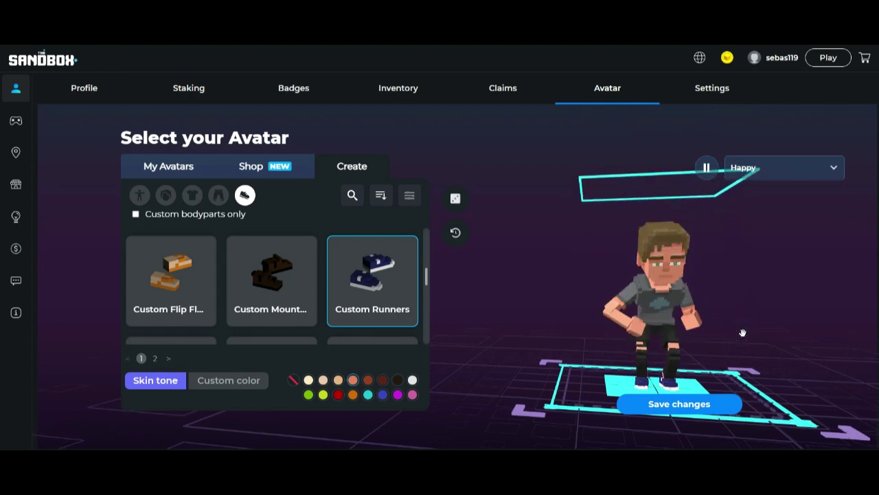
pyautogui.click(709, 406)
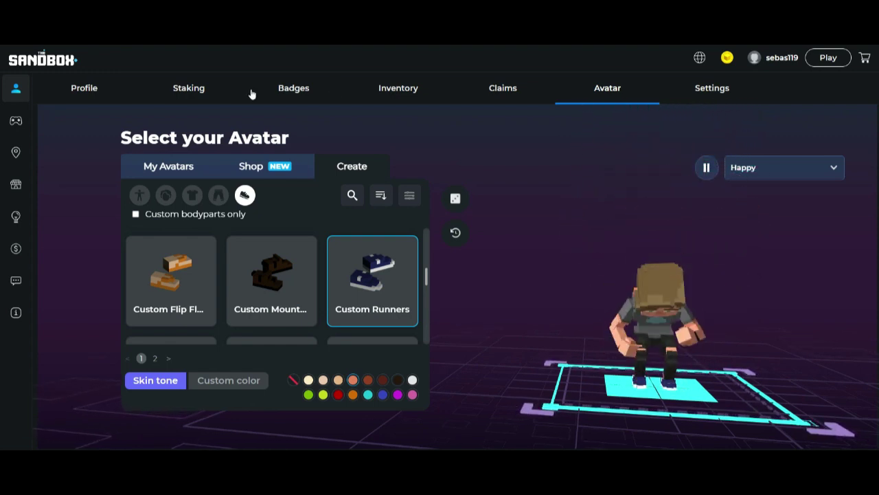
# Visit the profile page, then open the Events page of the Play section.
pyautogui.click(87, 88)
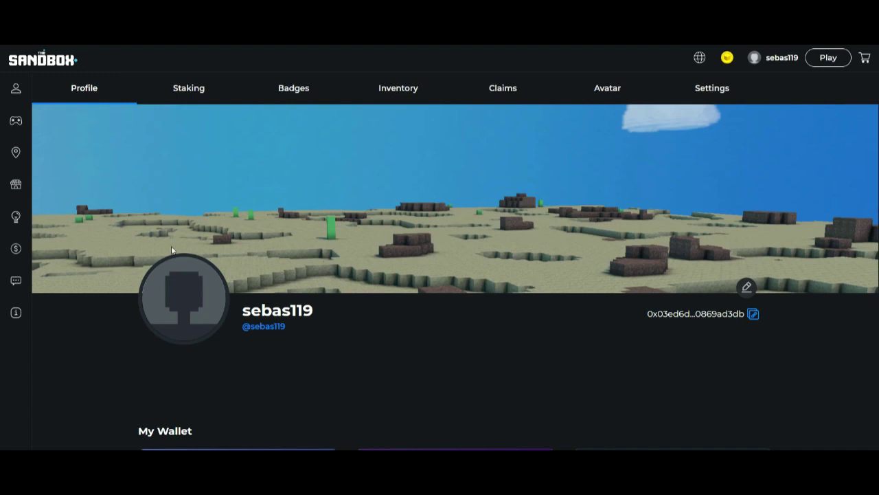
pyautogui.moveTo(27, 152)
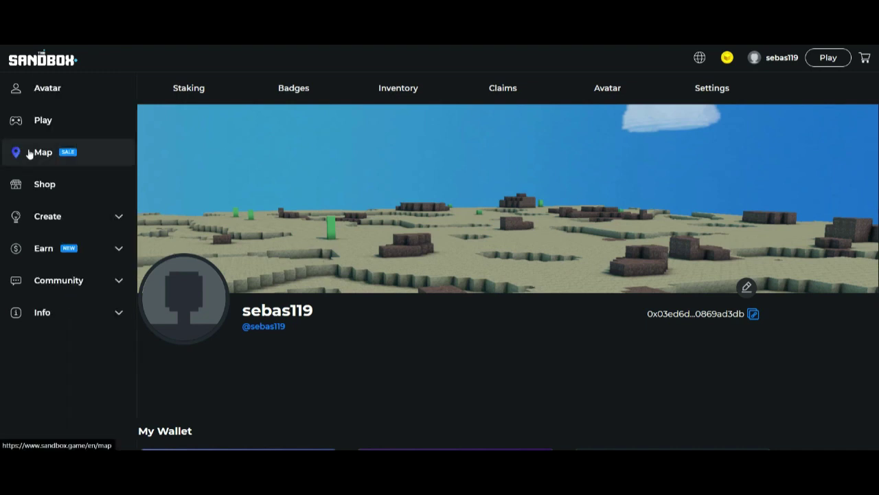
pyautogui.click(39, 121)
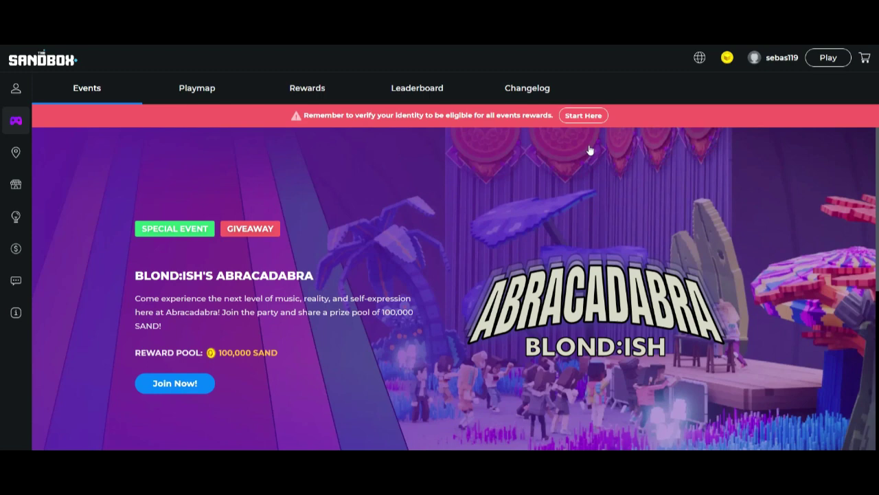
# Start identity verification from the banner and accept the privacy policy and terms and conditions.
pyautogui.click(583, 117)
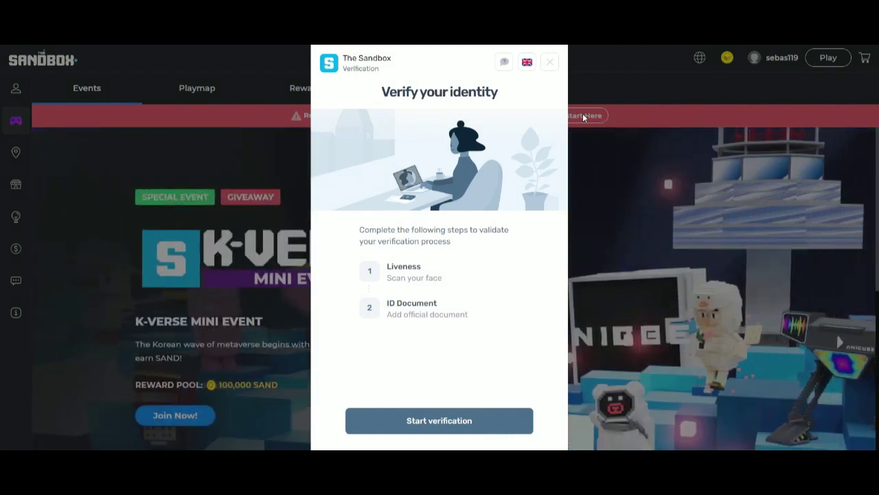
pyautogui.click(430, 423)
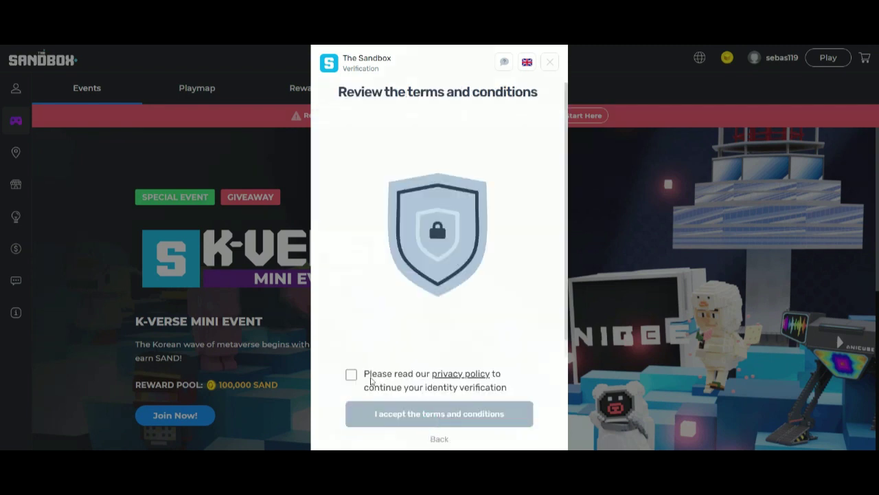
pyautogui.click(352, 375)
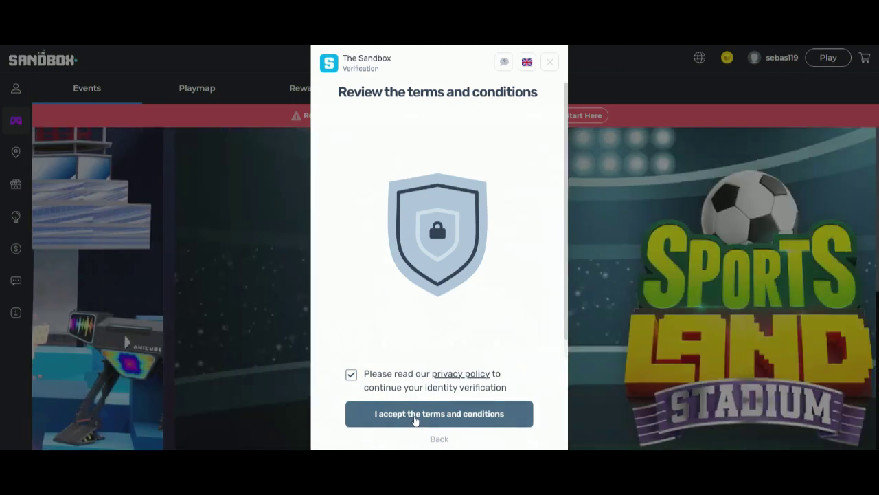
pyautogui.click(414, 418)
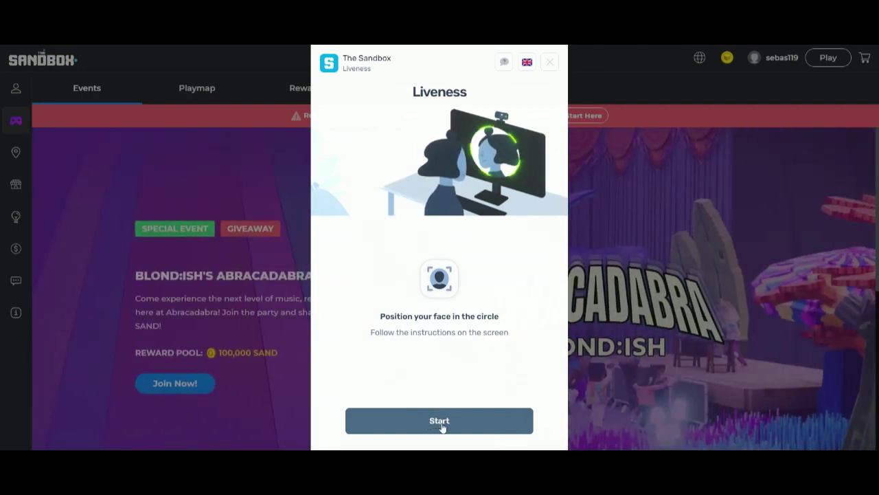
# Complete the face liveness scan and ID document on the smartphone, then finish the confirmation screens.
pyautogui.click(441, 422)
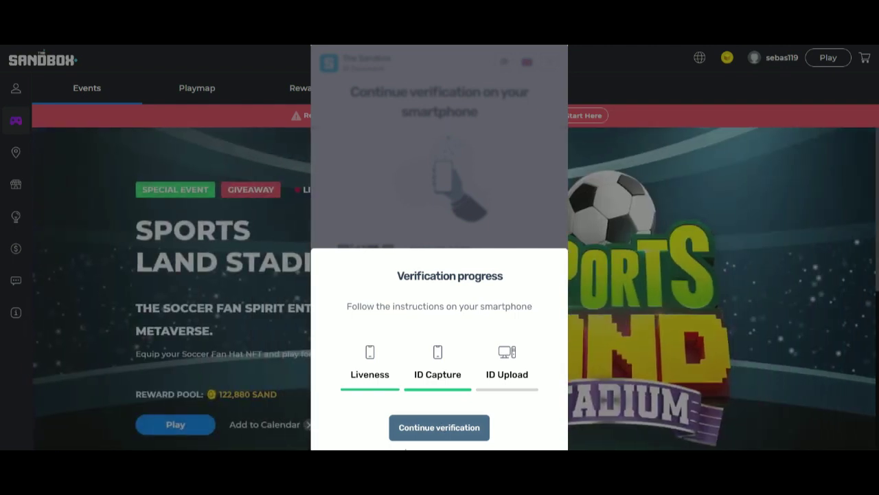
pyautogui.click(441, 427)
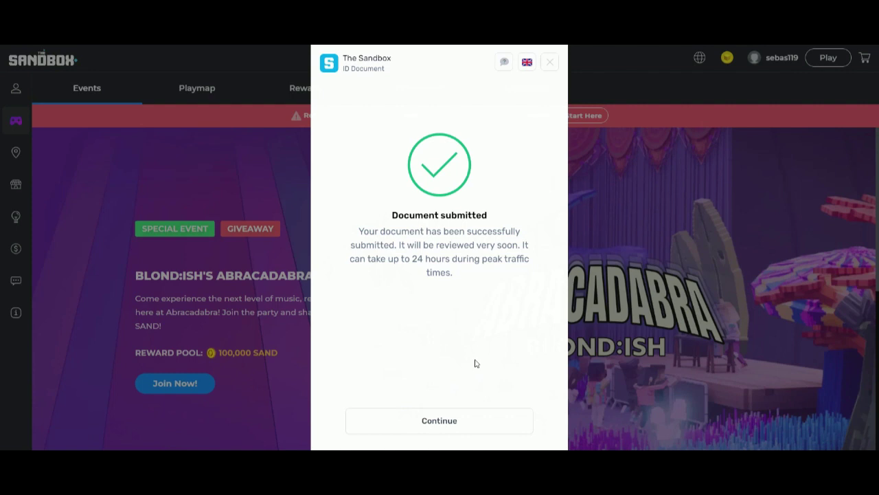
pyautogui.click(459, 426)
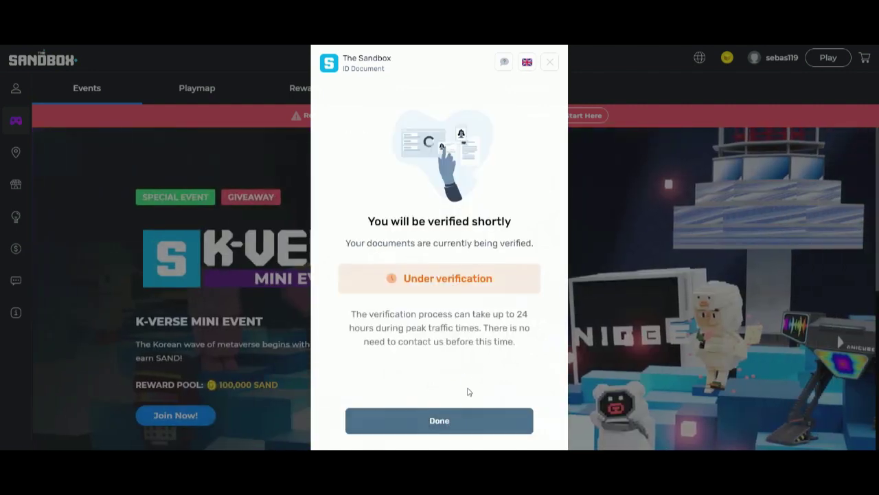
pyautogui.click(465, 424)
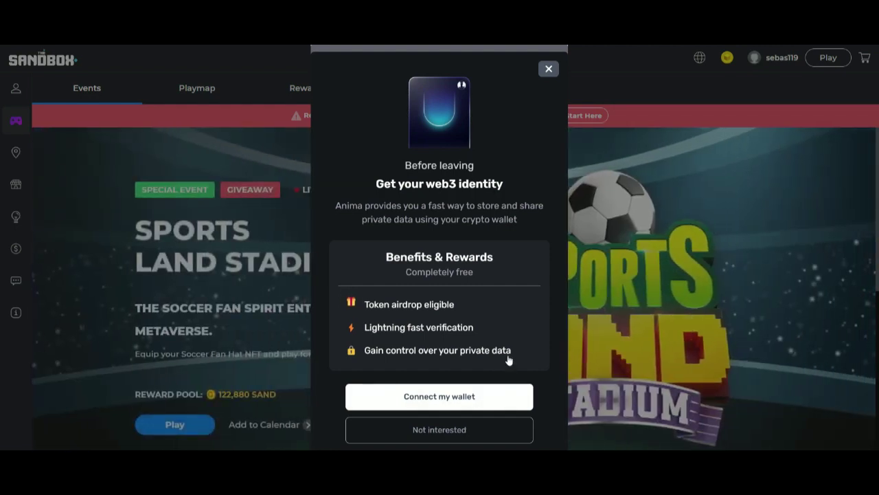
# Connect the MetaMask wallet to the Anima flow, approving the account and site connection.
pyautogui.click(480, 399)
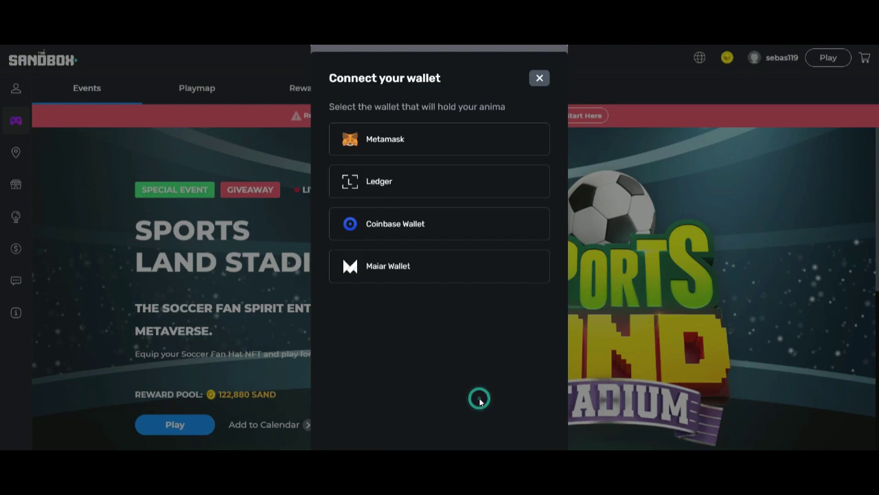
pyautogui.click(408, 144)
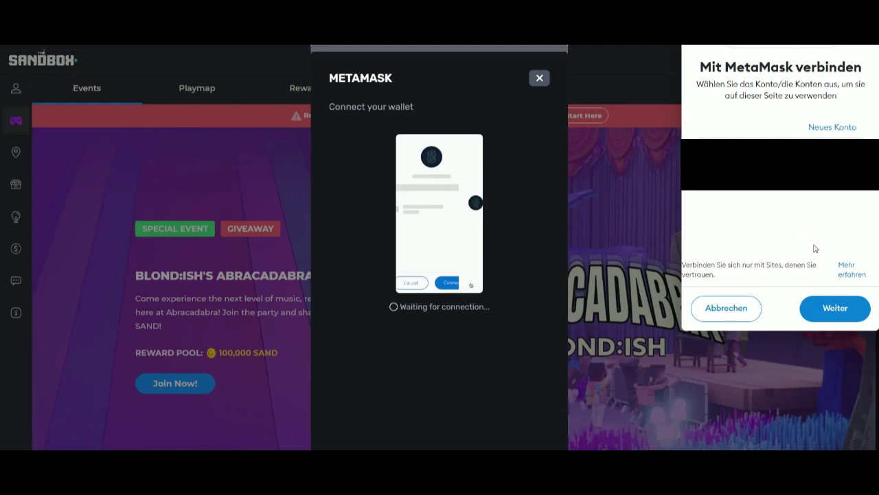
pyautogui.click(837, 309)
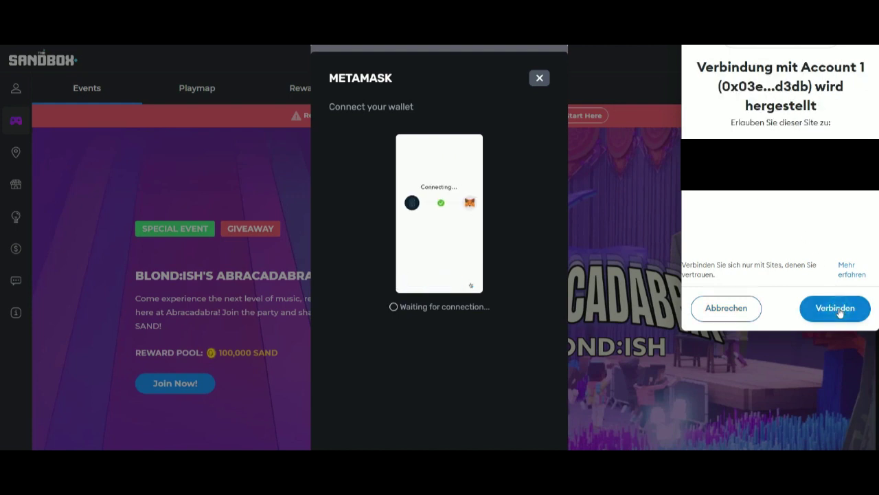
pyautogui.click(837, 309)
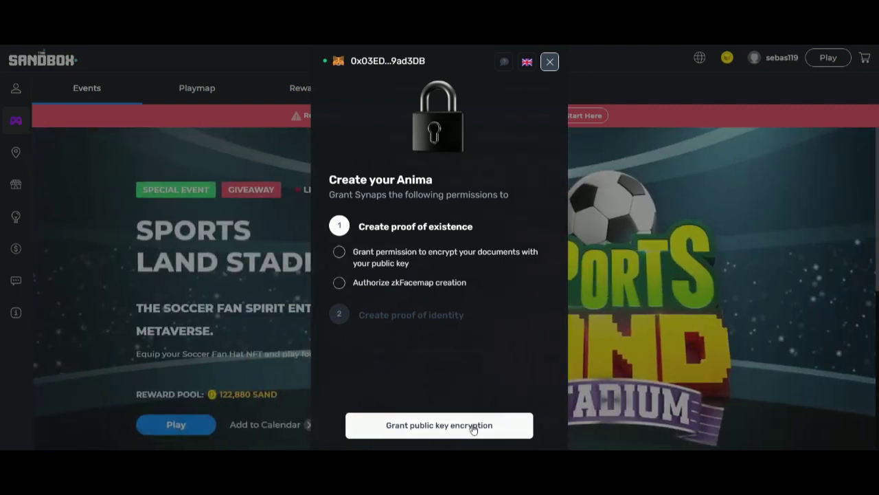
# Provide the wallet's public encryption key via MetaMask and request the zkFacemap authorization signature.
pyautogui.click(473, 426)
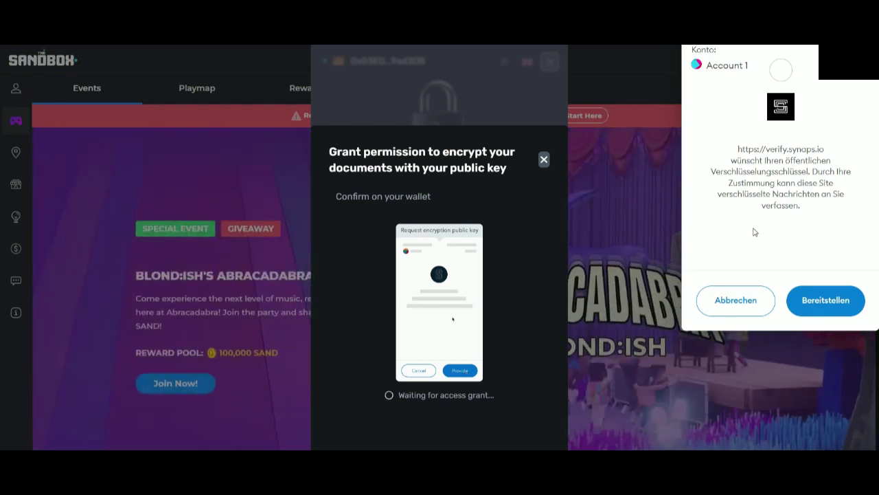
pyautogui.click(825, 300)
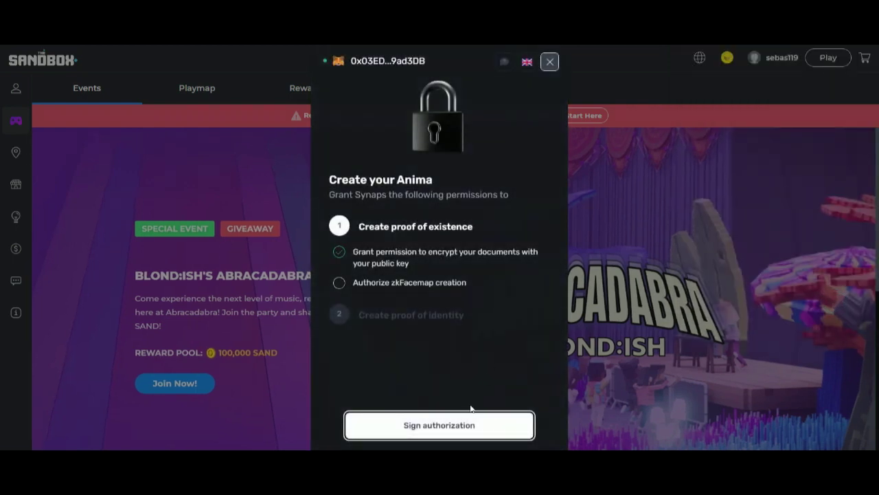
pyautogui.click(450, 431)
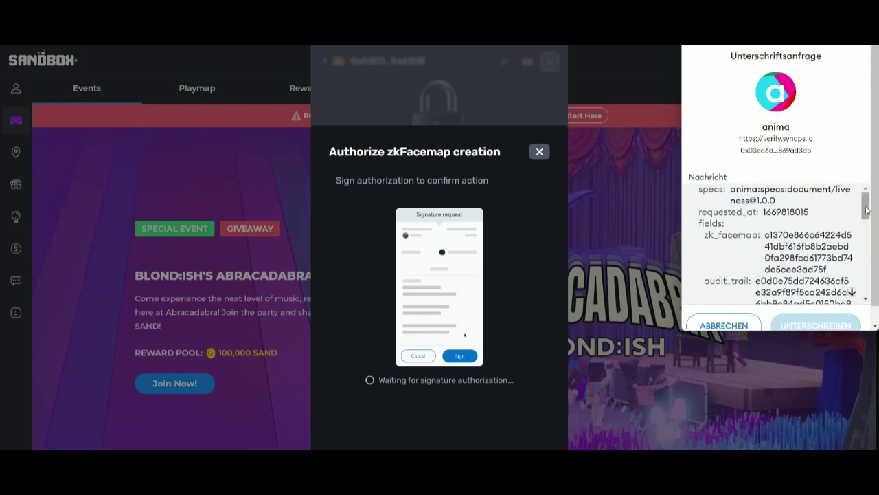
# Sign both the zkFacemap and ID document authorization requests in MetaMask.
pyautogui.moveTo(867, 211)
pyautogui.mouseDown()
pyautogui.moveTo(877, 289)
pyautogui.moveTo(875, 202)
pyautogui.mouseUp()
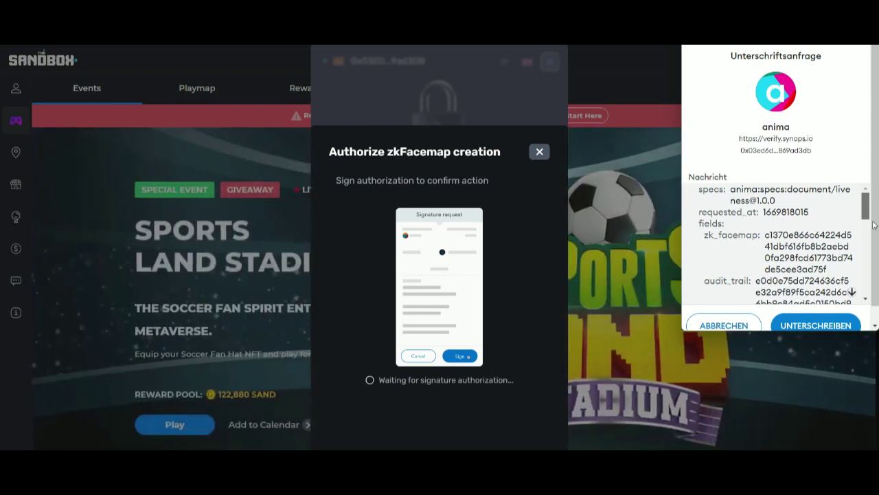
pyautogui.moveTo(875, 225); pyautogui.dragTo(872, 292)
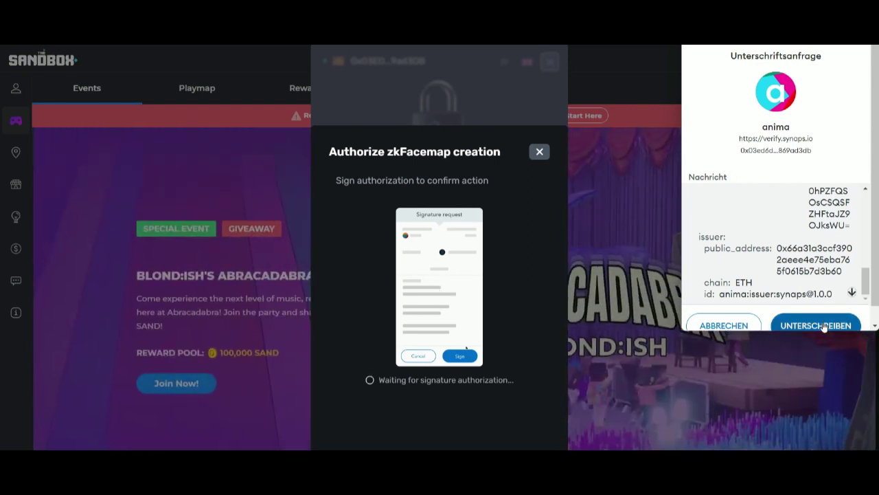
pyautogui.click(821, 325)
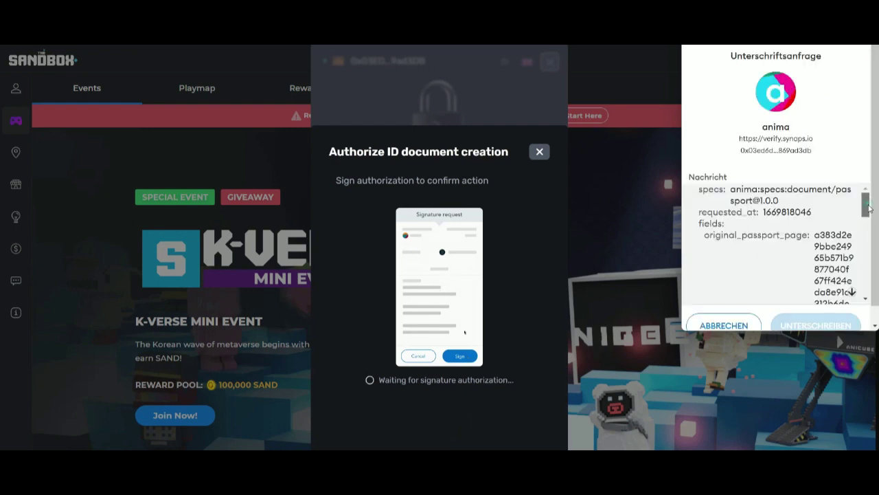
pyautogui.moveTo(866, 206); pyautogui.dragTo(867, 288)
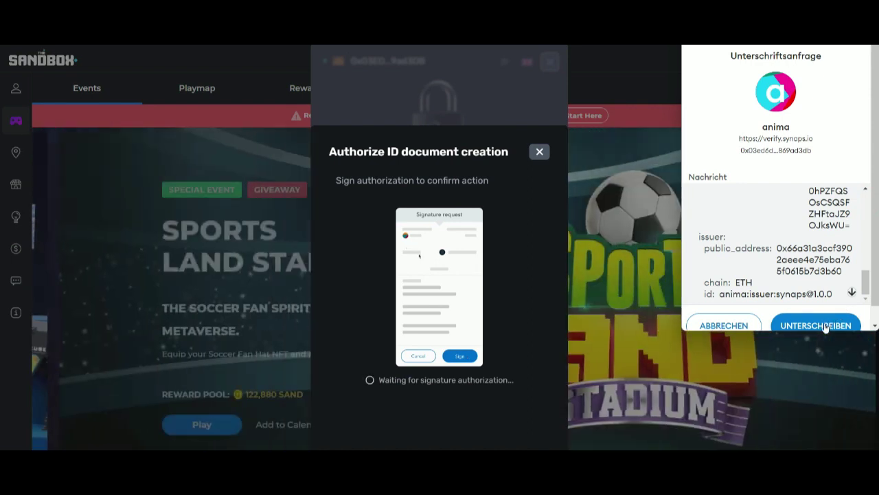
pyautogui.click(825, 325)
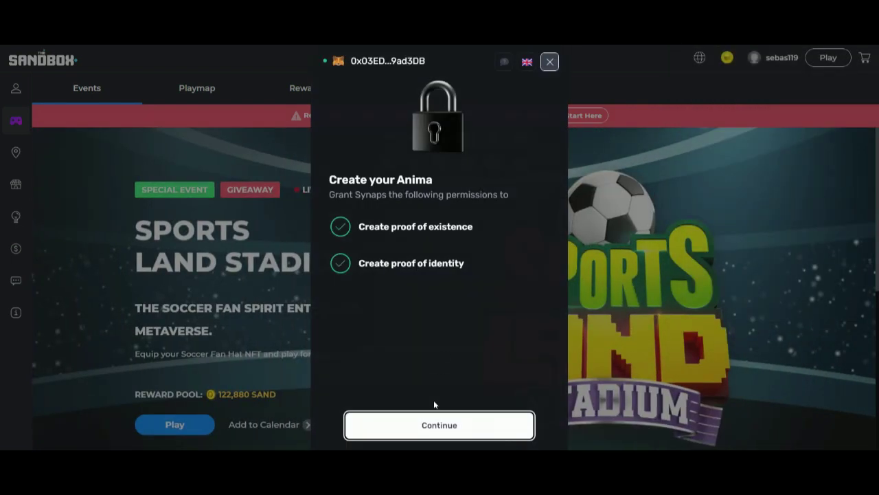
# Continue past the granted proofs and Anima creation confirmation, then close the verification dialog.
pyautogui.click(434, 426)
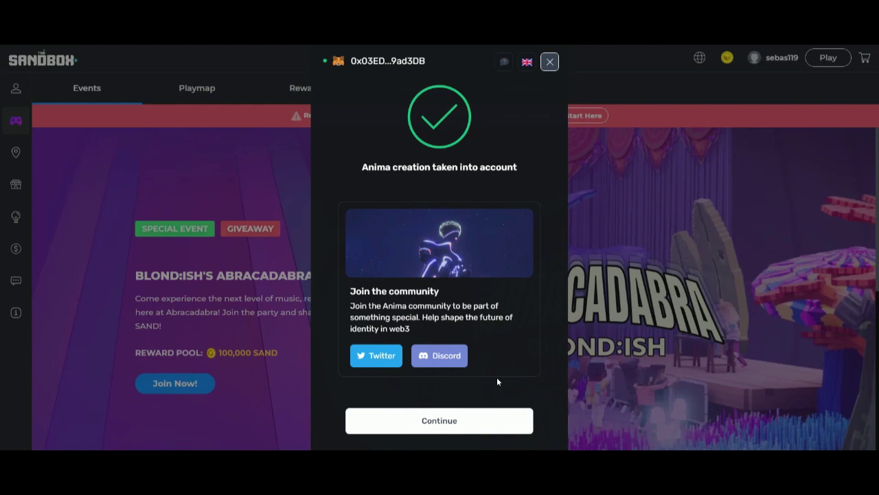
pyautogui.click(478, 421)
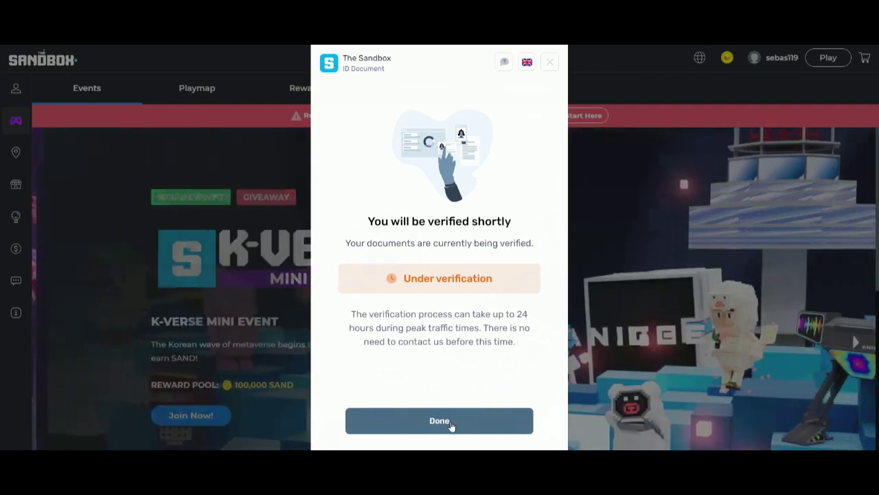
pyautogui.click(452, 422)
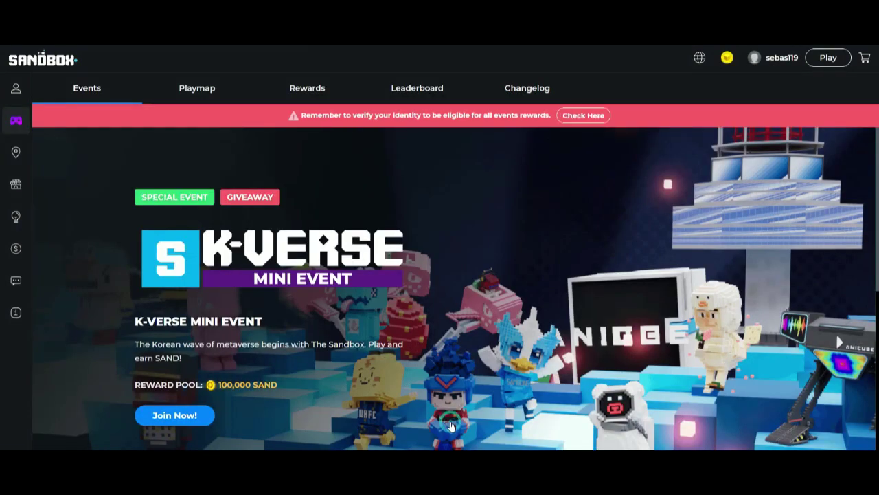